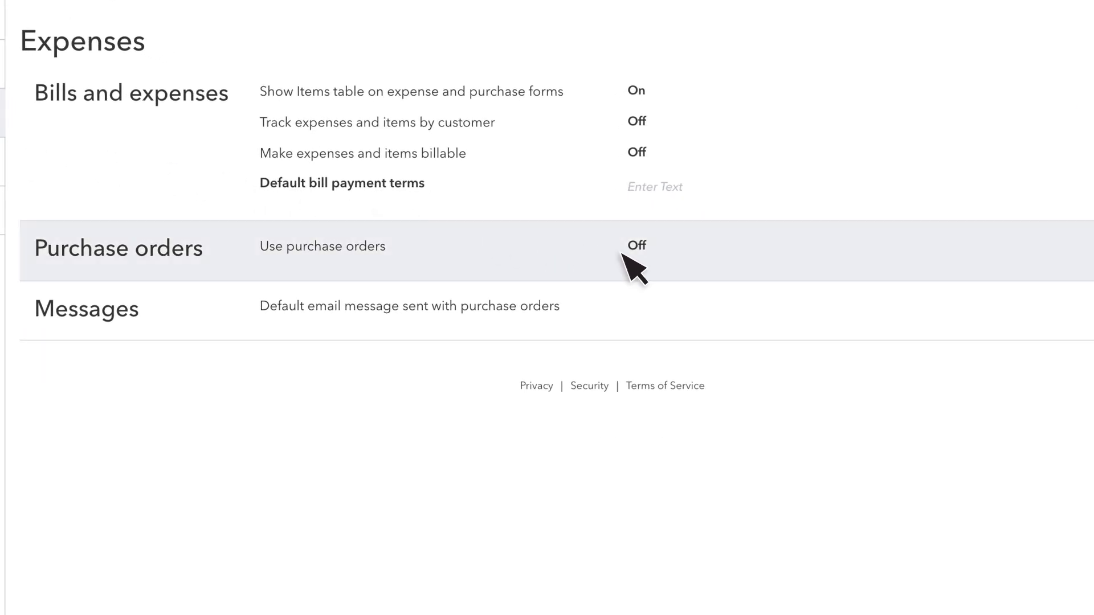
- Turn on purchase orders and custom transaction numbers in the Expenses settings, save, and finish with the account settings
{"action": "left_click", "coordinate": [633, 268]}
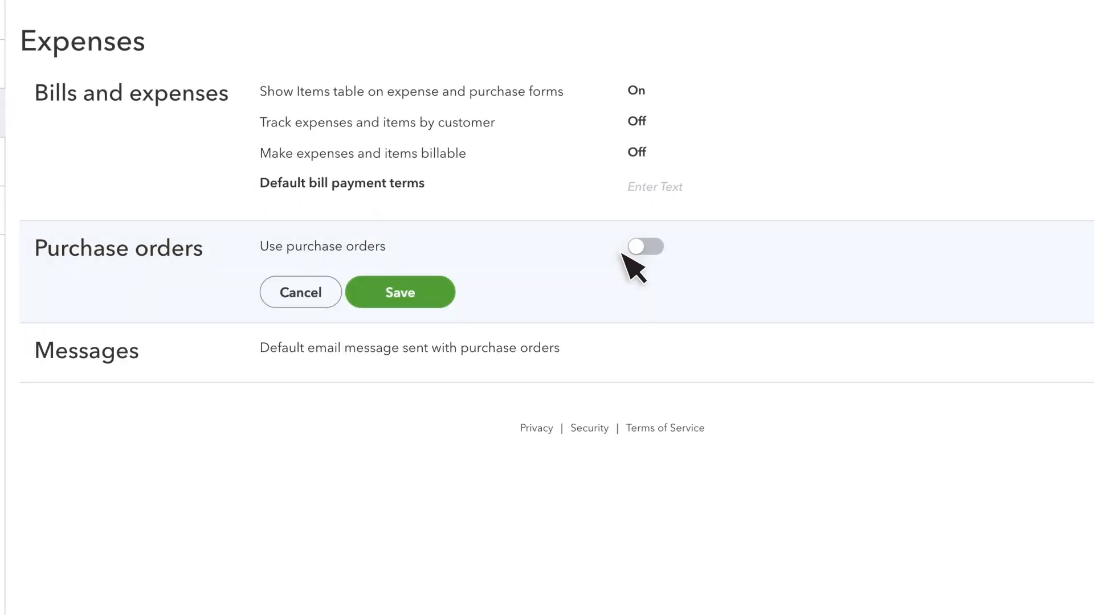
{"action": "left_click", "coordinate": [642, 249]}
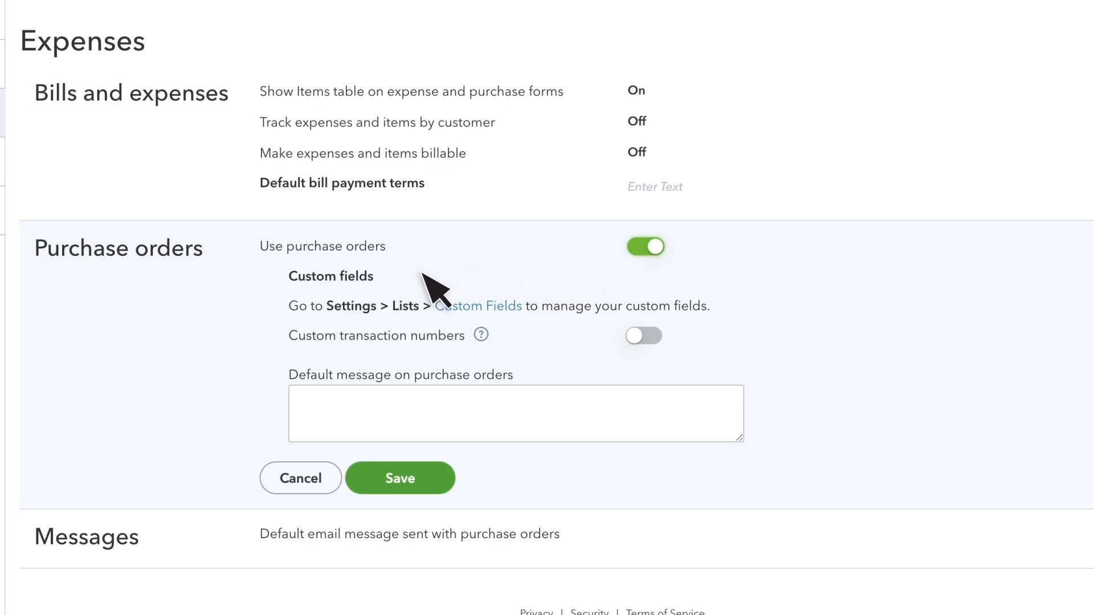
{"action": "left_click", "coordinate": [638, 337]}
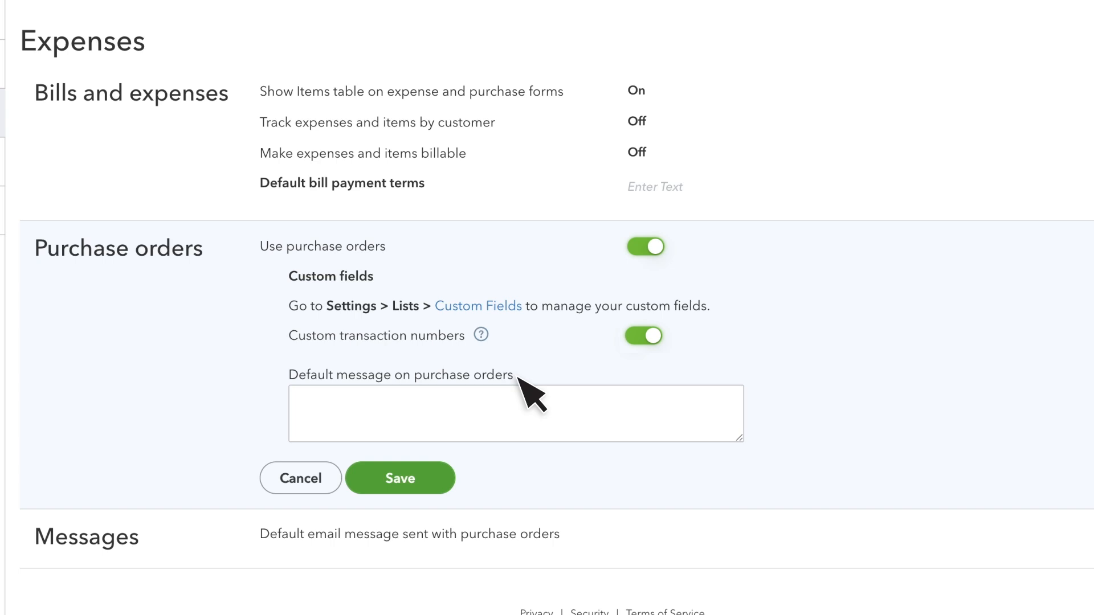
{"action": "left_click", "coordinate": [427, 485]}
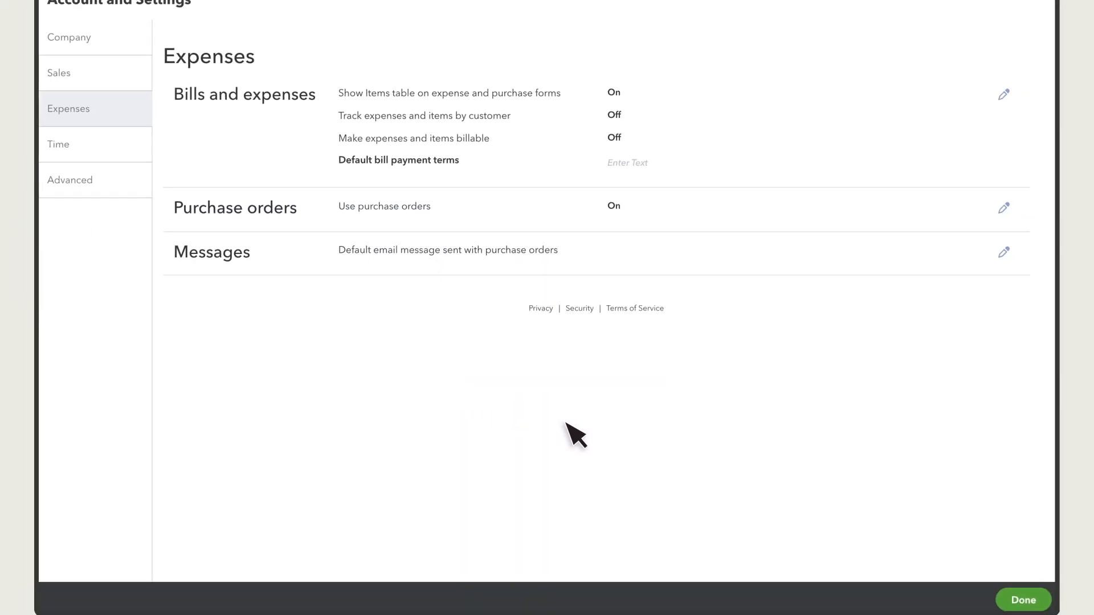
{"action": "left_click", "coordinate": [1028, 599]}
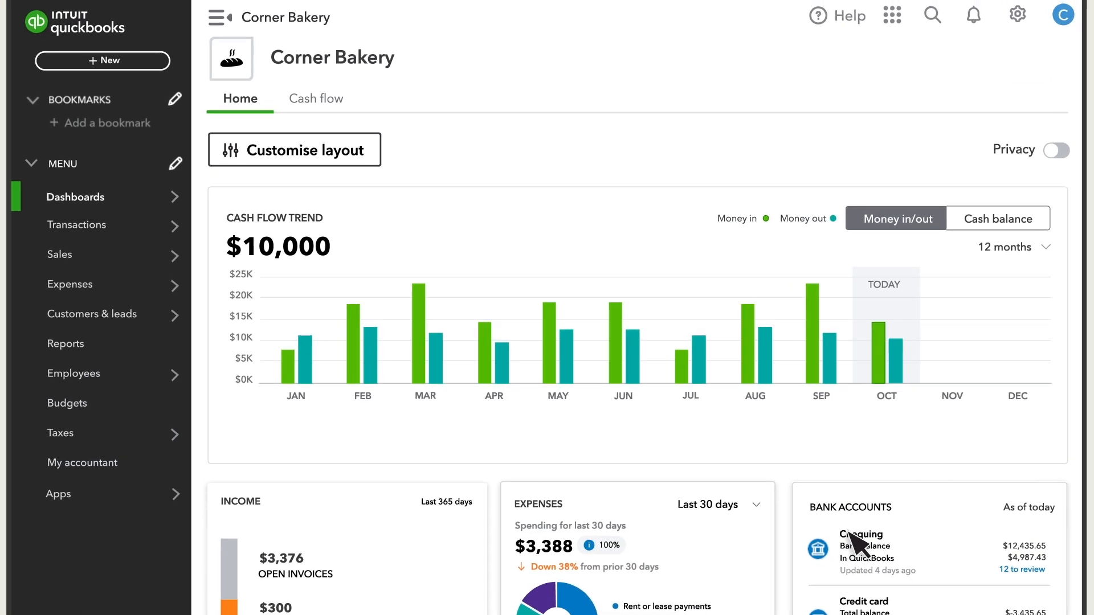
- Reorder Apples and Bagels together as a batch from the Products and Services list
{"action": "mouse_move", "coordinate": [132, 254]}
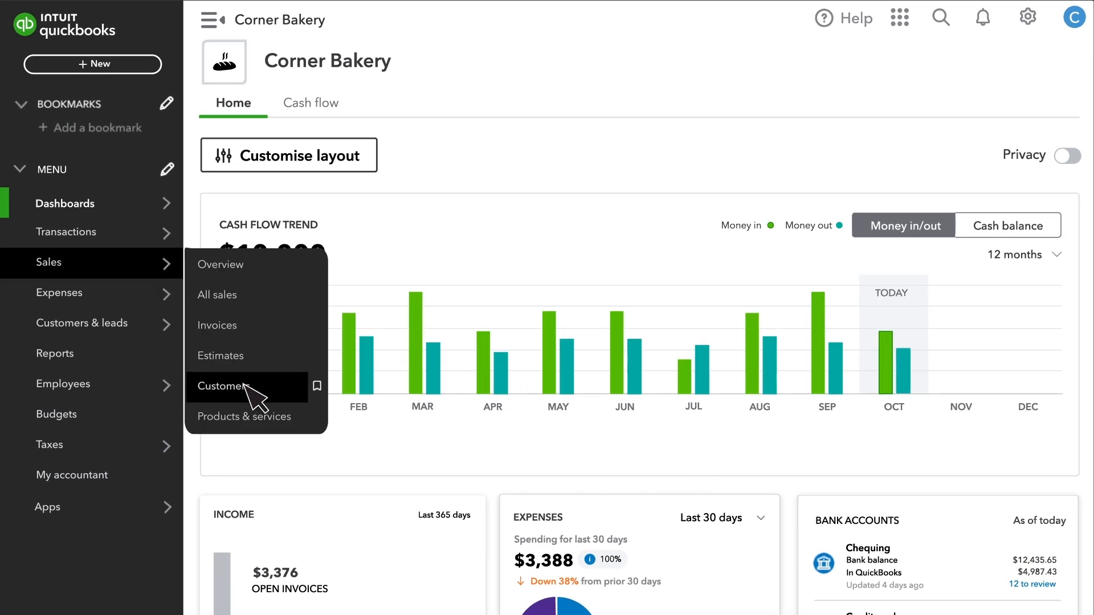
{"action": "left_click", "coordinate": [267, 417]}
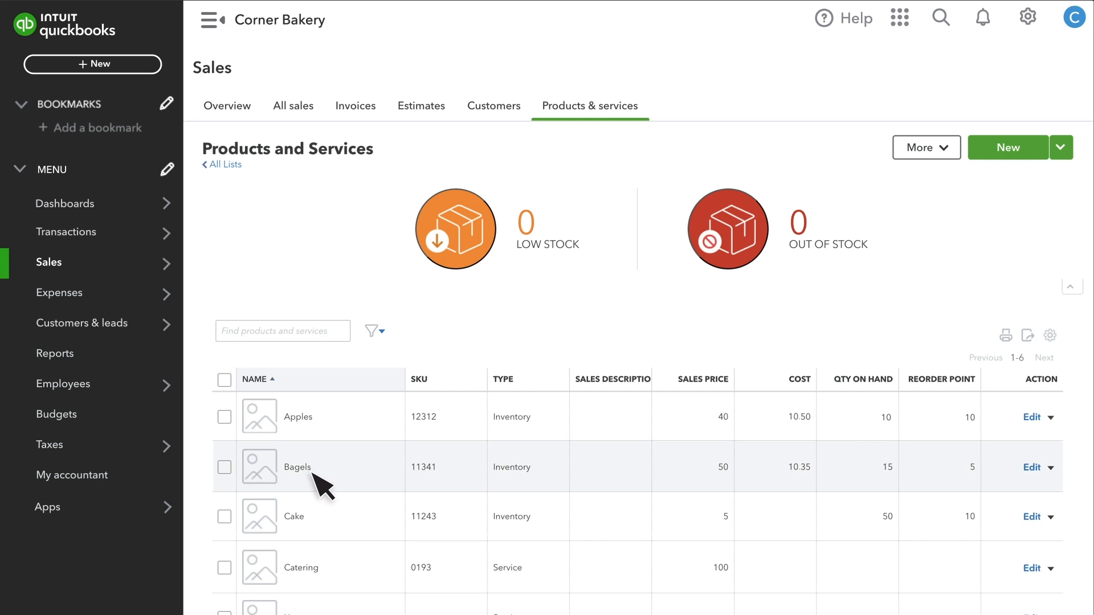
{"action": "left_click", "coordinate": [225, 467]}
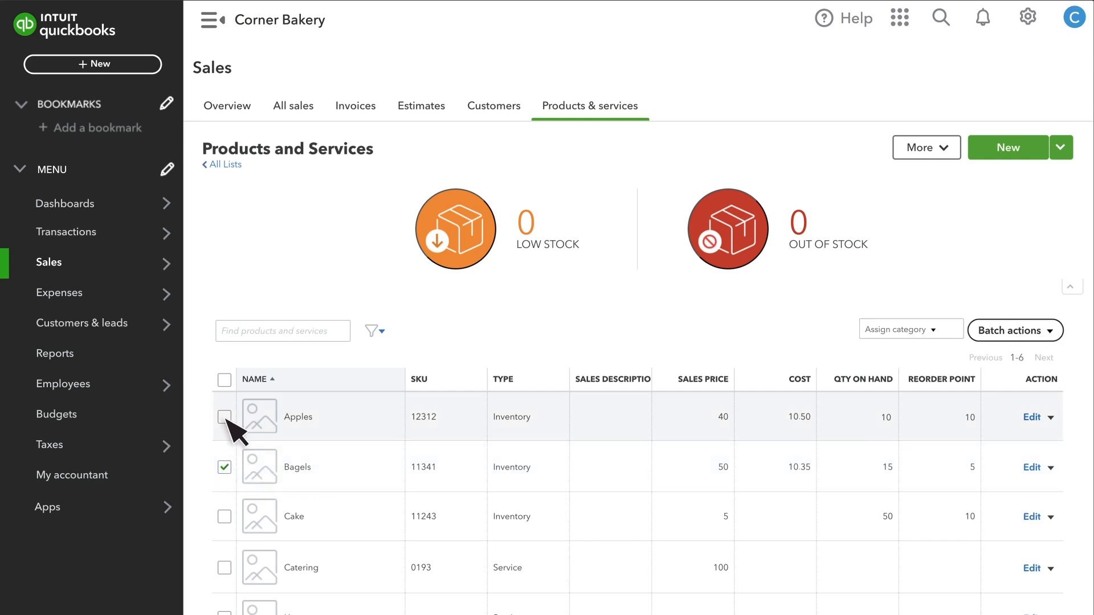
{"action": "left_click", "coordinate": [225, 417]}
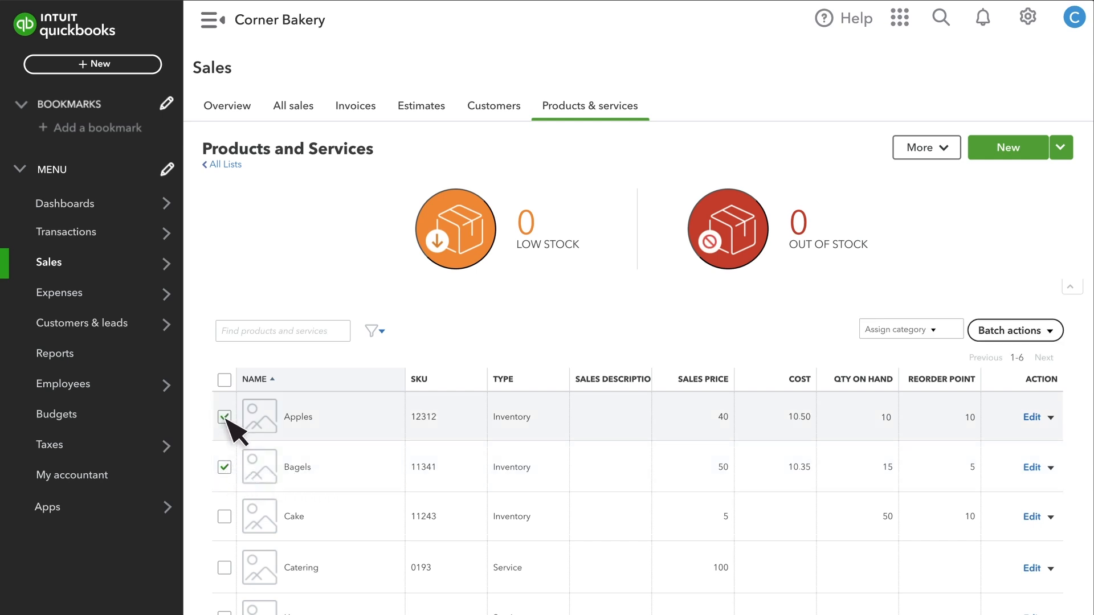
{"action": "left_click", "coordinate": [1048, 331]}
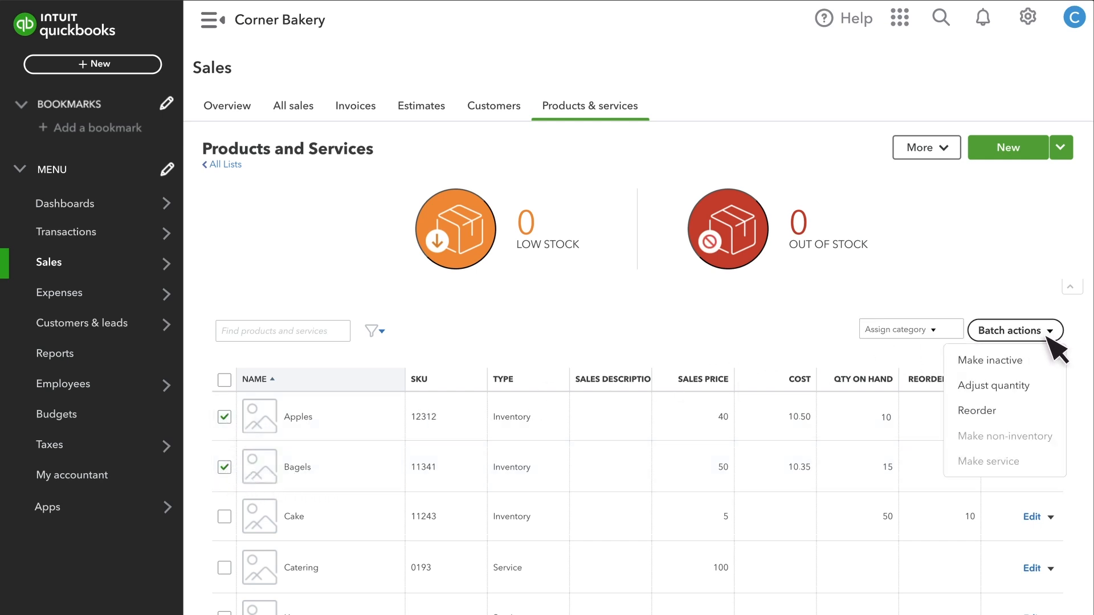
{"action": "left_click", "coordinate": [983, 417]}
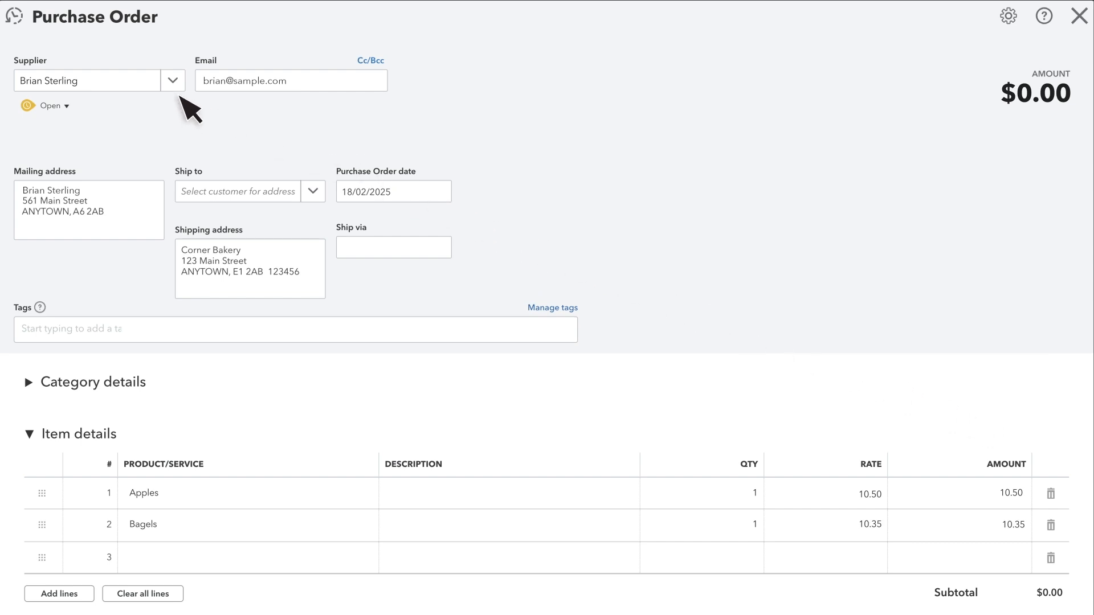
- Choose the supplier for the purchase order and set the quantities of Apples and Bagels to 50 each
{"action": "left_click", "coordinate": [149, 91]}
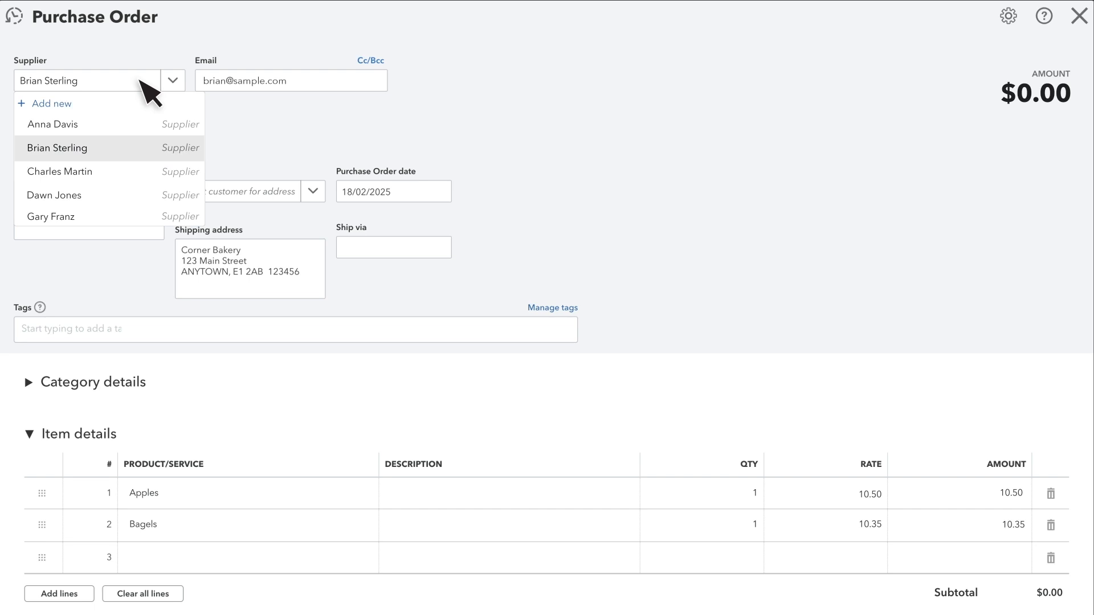
{"action": "left_click", "coordinate": [117, 163]}
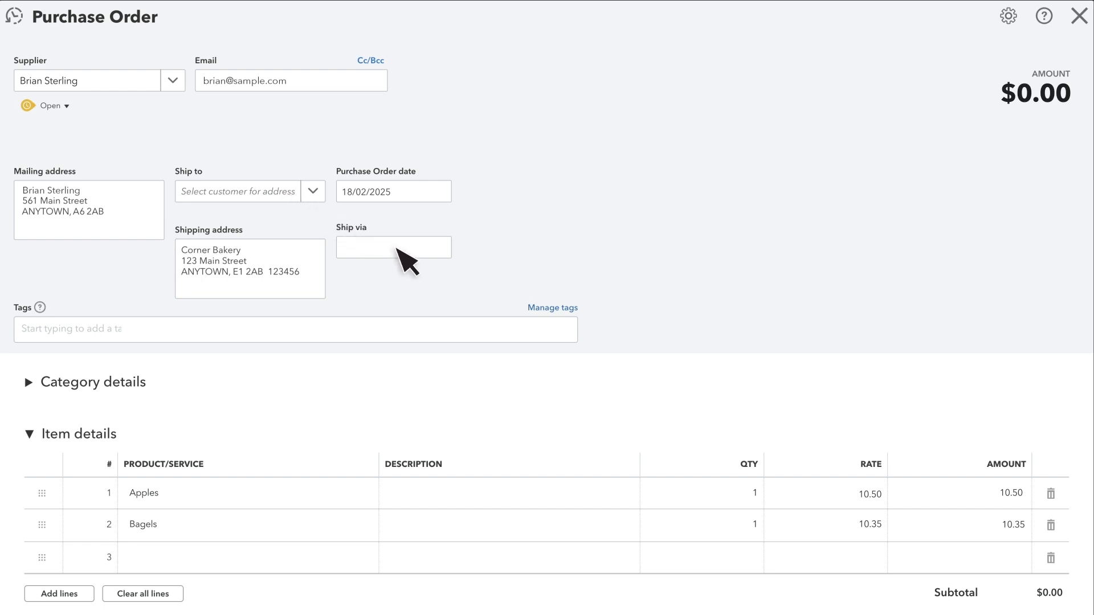
{"action": "scroll", "coordinate": [398, 254], "scroll_direction": "down", "scroll_amount": 5}
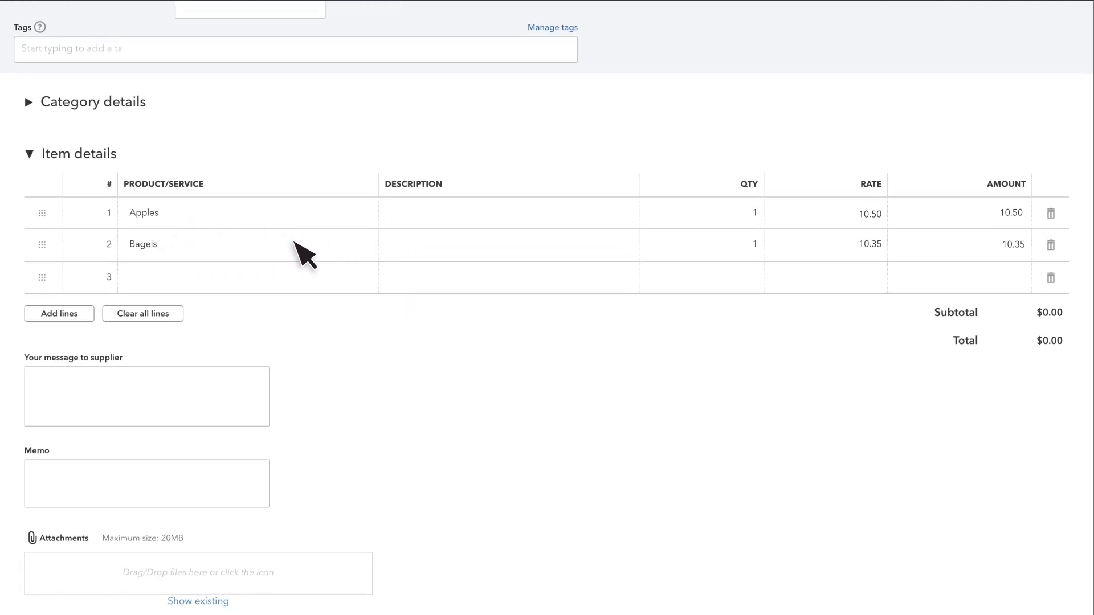
{"action": "left_click", "coordinate": [655, 223]}
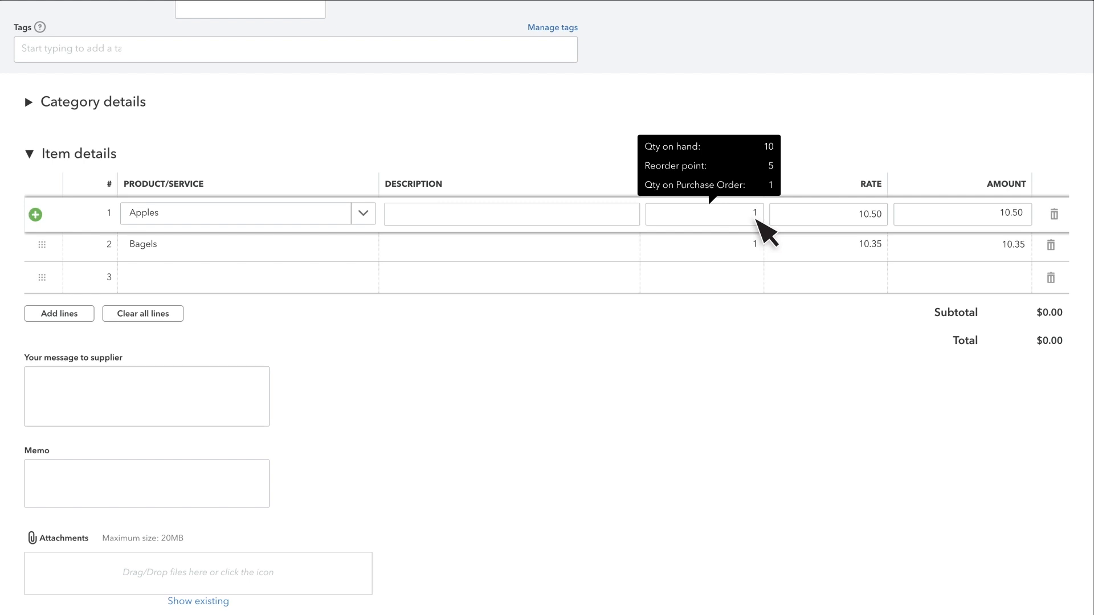
{"action": "type", "text": "50"}
{"action": "left_click", "coordinate": [760, 254]}
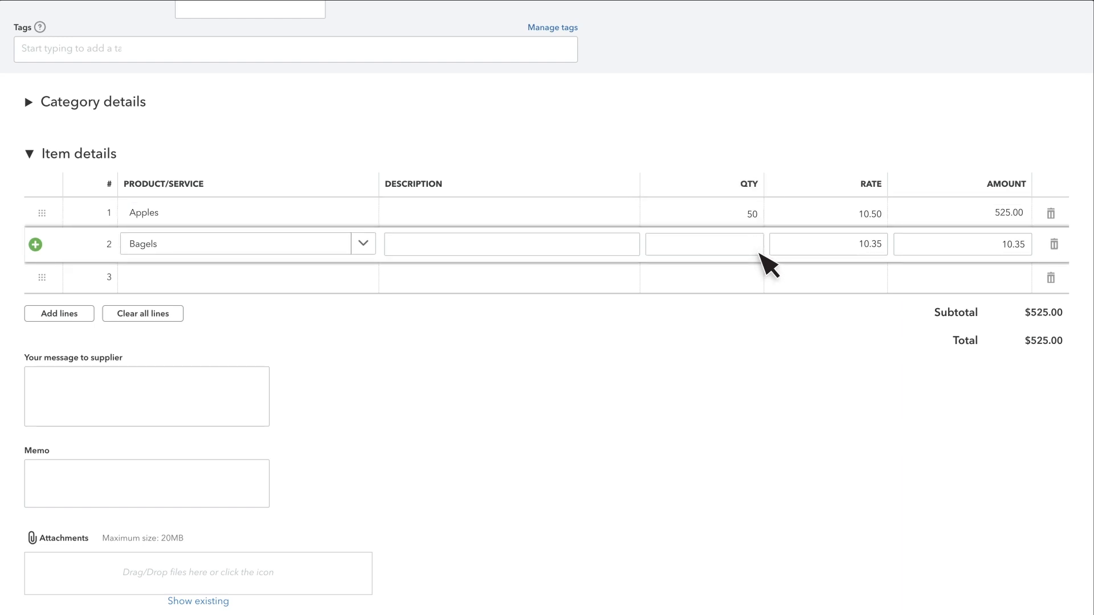
{"action": "type", "text": "50"}
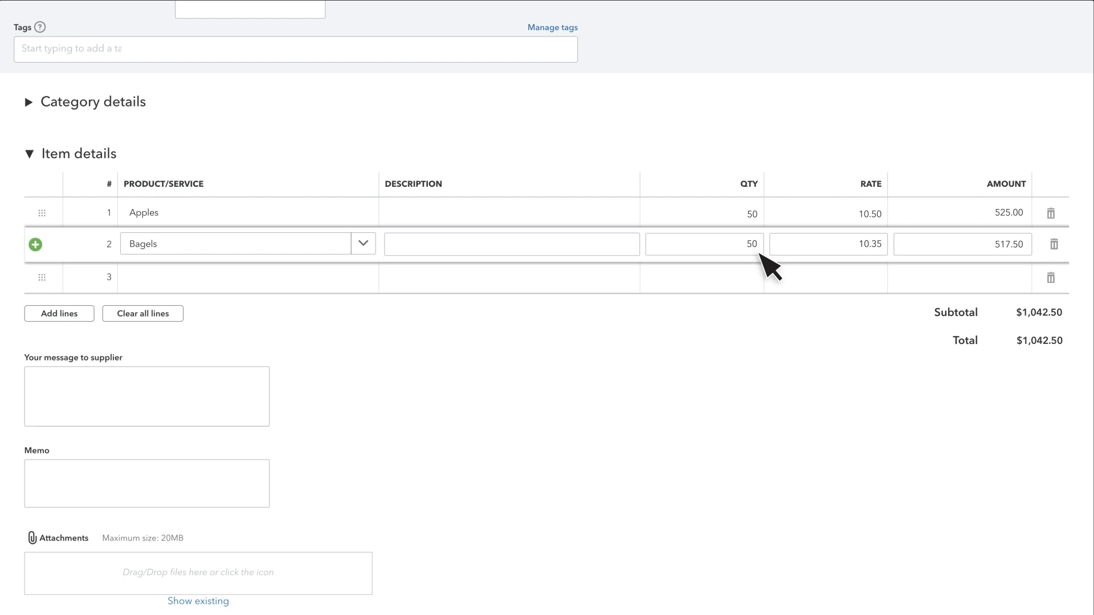
{"action": "left_click", "coordinate": [332, 282]}
{"action": "left_click", "coordinate": [332, 281]}
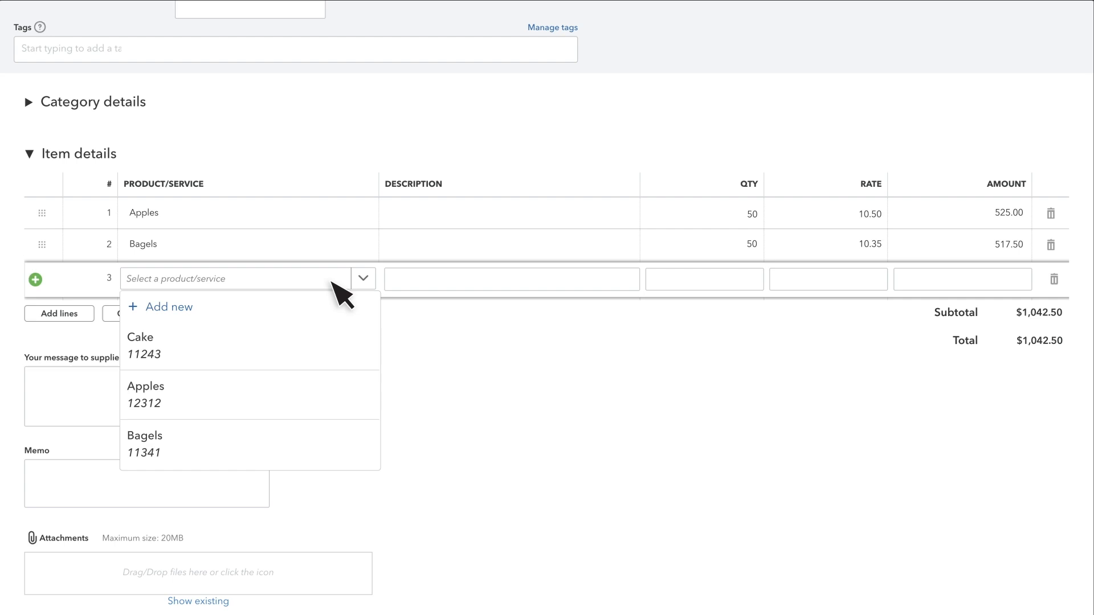
{"action": "left_click", "coordinate": [332, 281]}
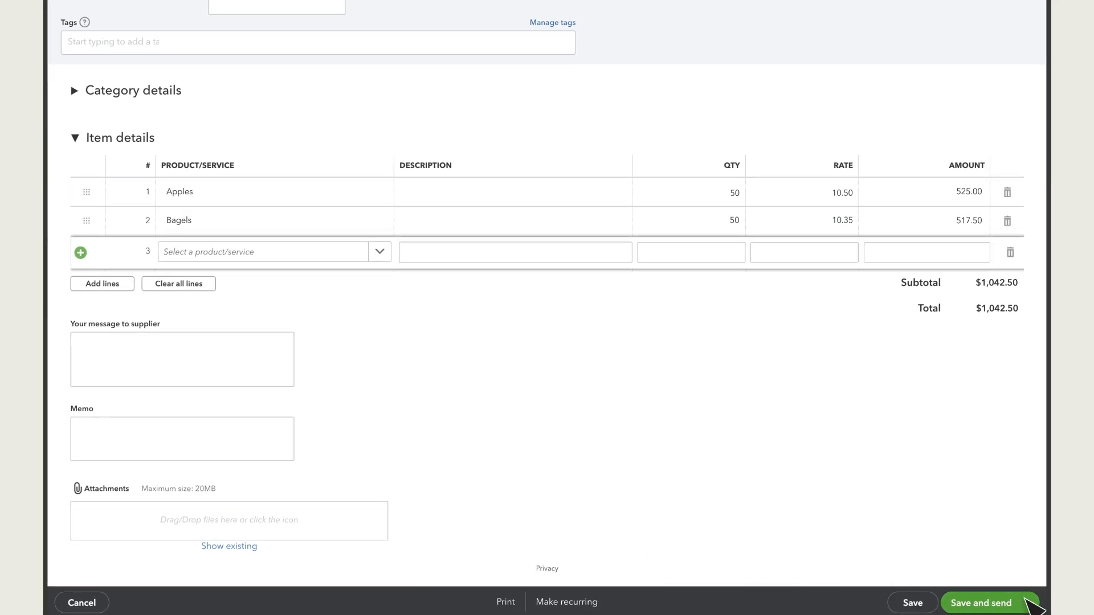
- Save the purchase order and email it to the supplier with the default subject and message
{"action": "left_click", "coordinate": [1026, 599]}
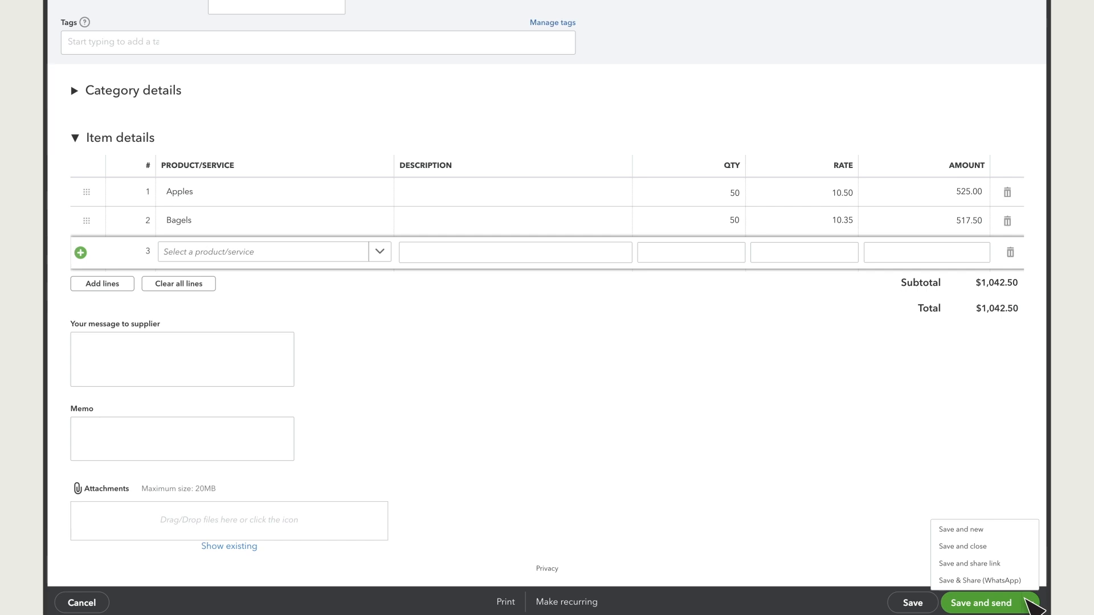
{"action": "left_click", "coordinate": [989, 602]}
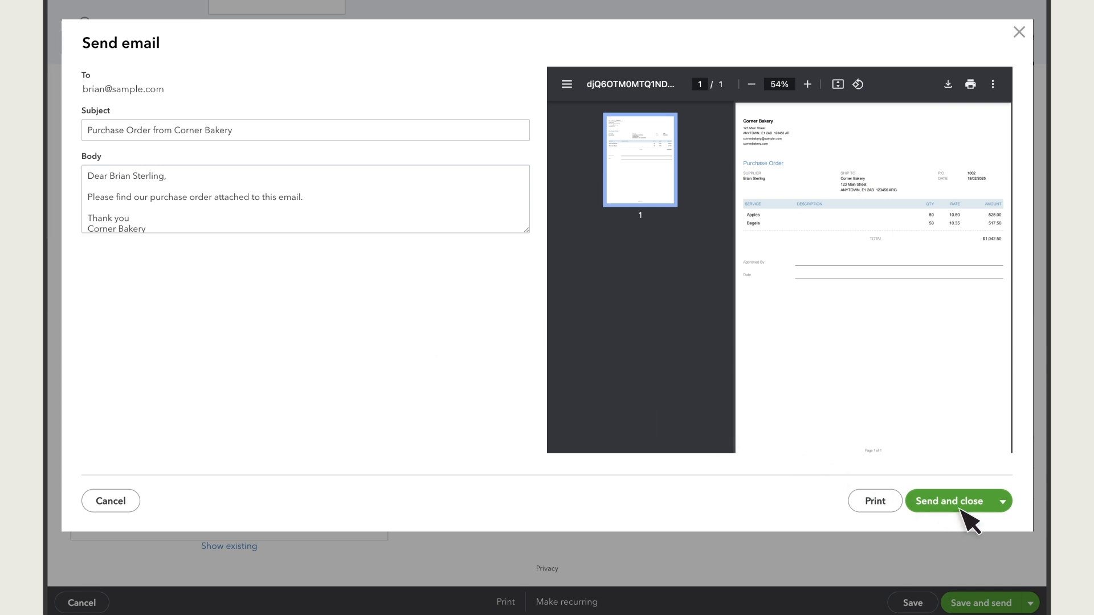
{"action": "left_click", "coordinate": [930, 501]}
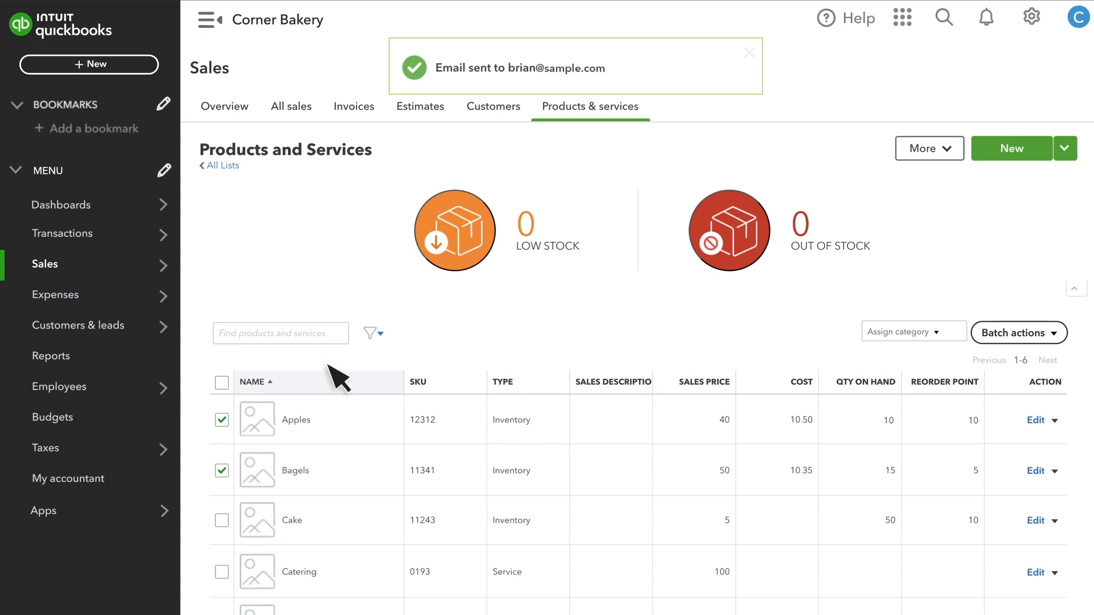
- Open the supplier's record from the Suppliers list to review its transactions
{"action": "mouse_move", "coordinate": [120, 303]}
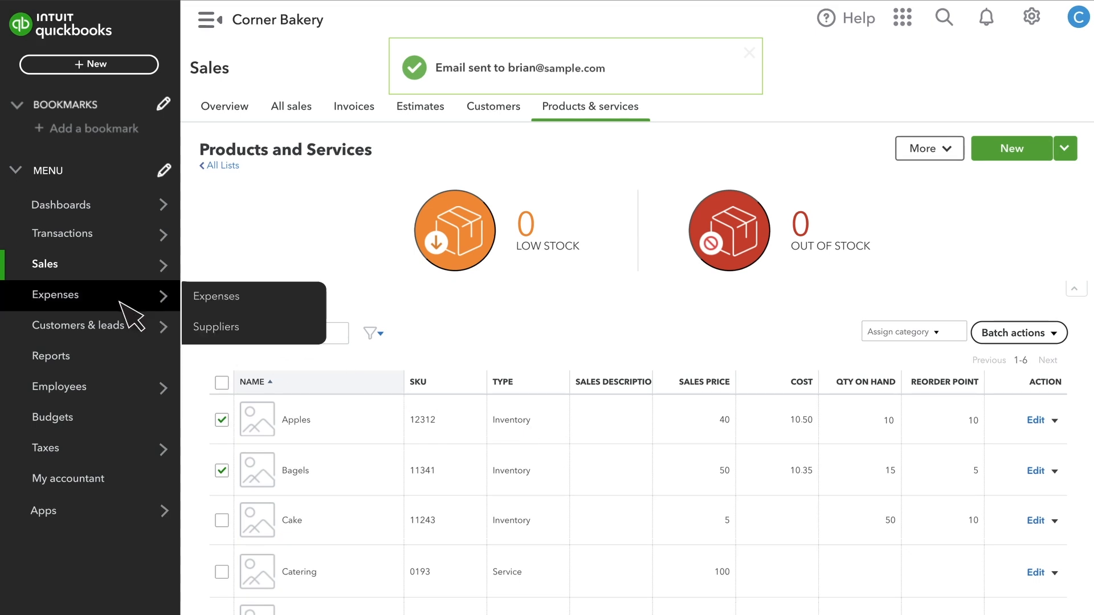
{"action": "left_click", "coordinate": [217, 327]}
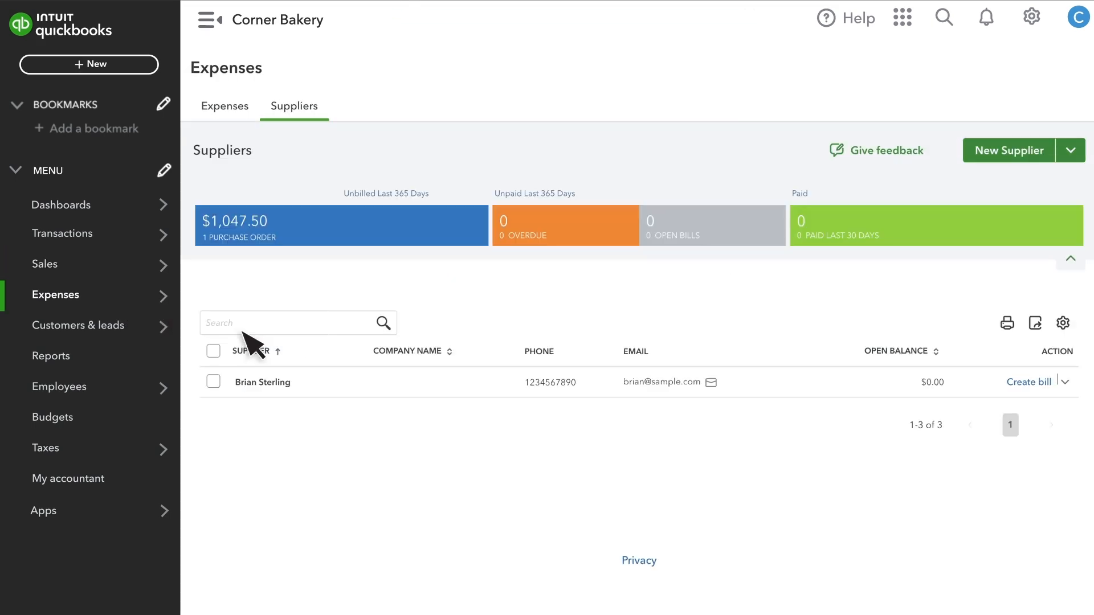
{"action": "left_click", "coordinate": [244, 392]}
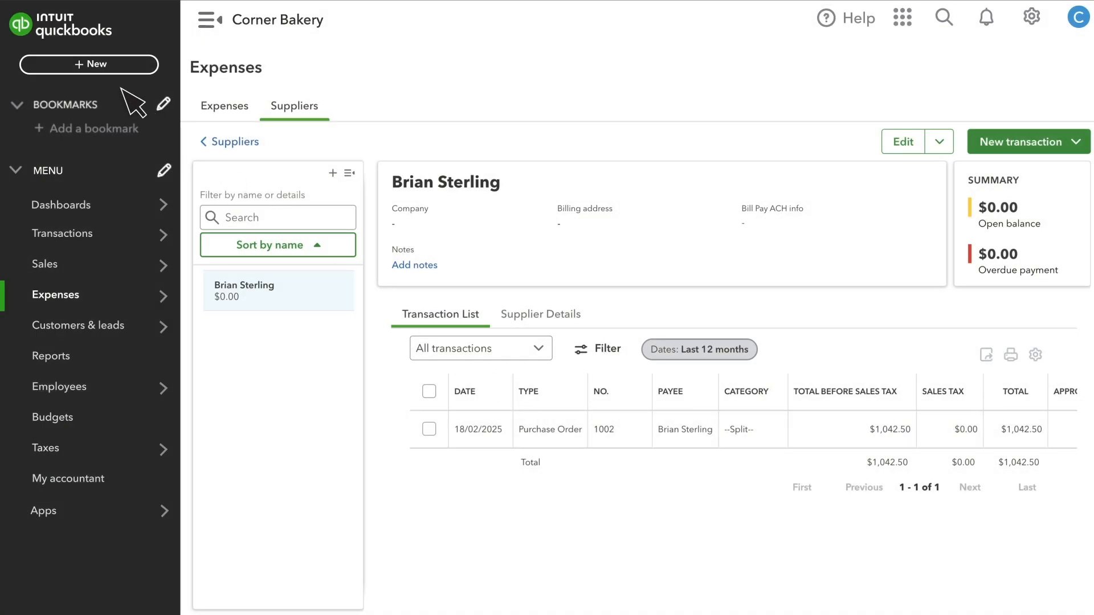
- Create a bill for the same supplier, add the open purchase order to it, and save and close the bill
{"action": "left_click", "coordinate": [104, 69]}
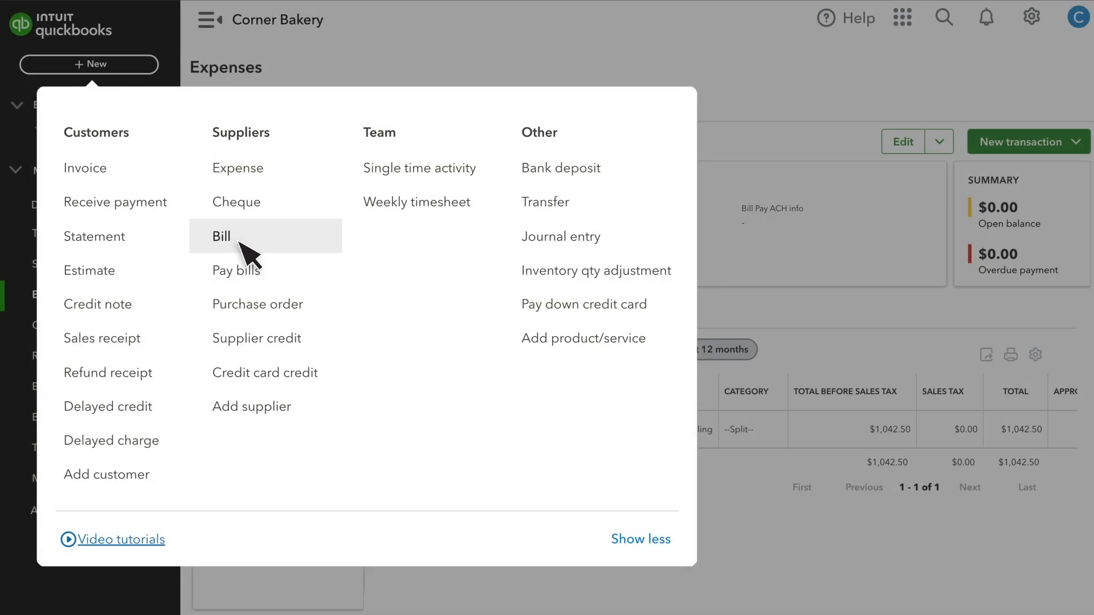
{"action": "left_click", "coordinate": [239, 243]}
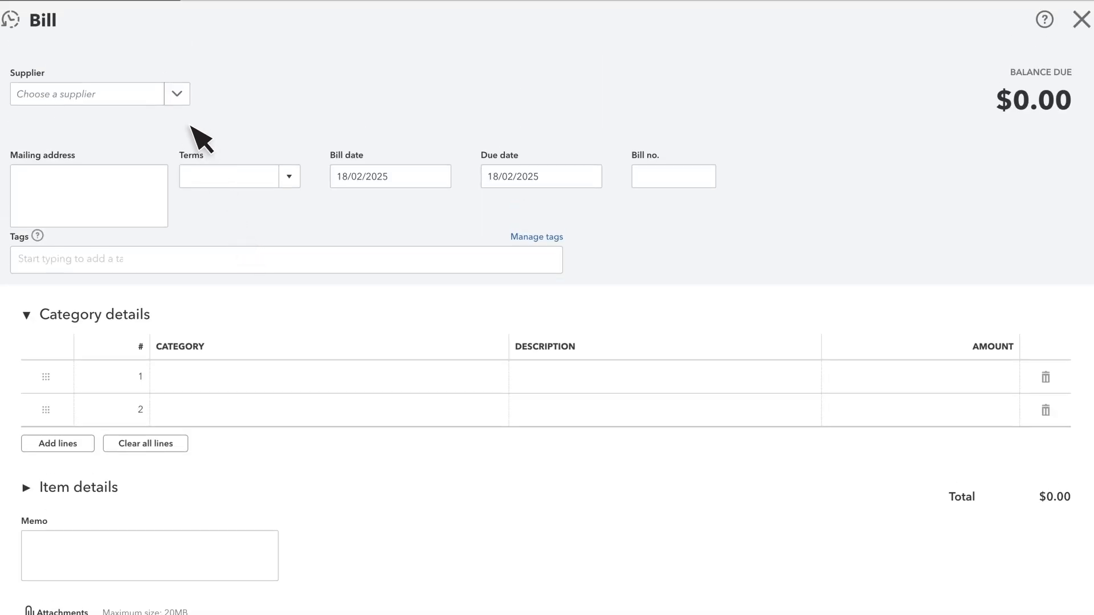
{"action": "left_click", "coordinate": [178, 95]}
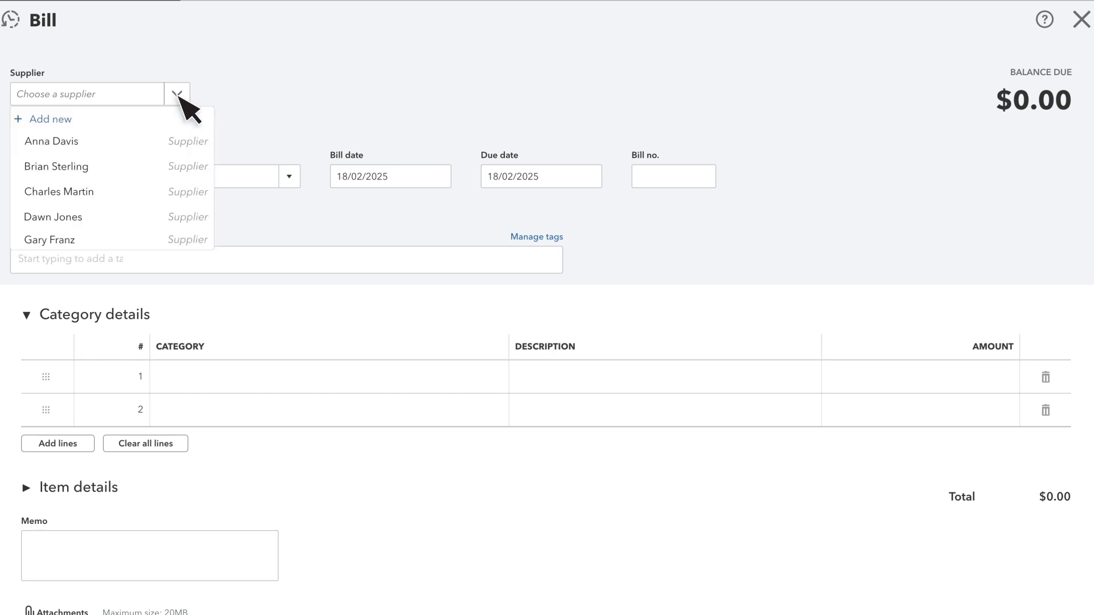
{"action": "left_click", "coordinate": [84, 166]}
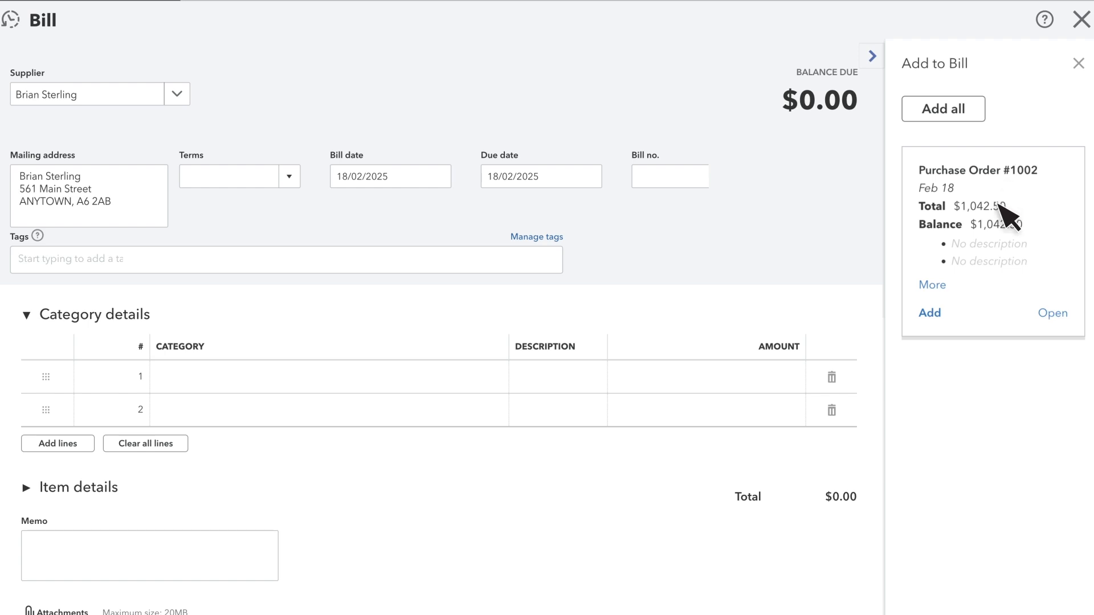
{"action": "left_click", "coordinate": [929, 313]}
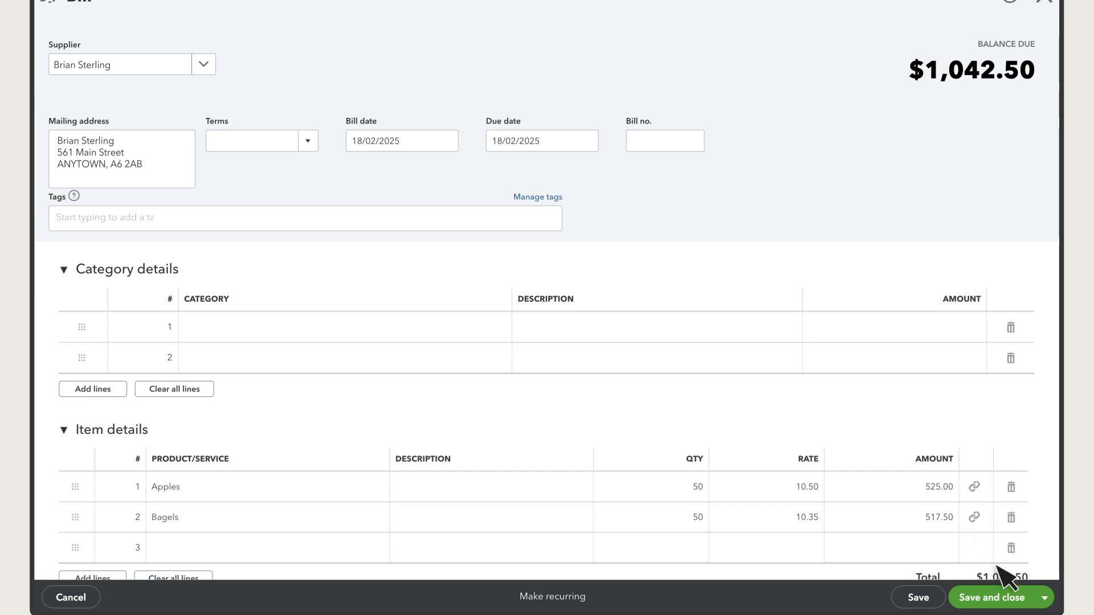
{"action": "left_click", "coordinate": [1034, 597]}
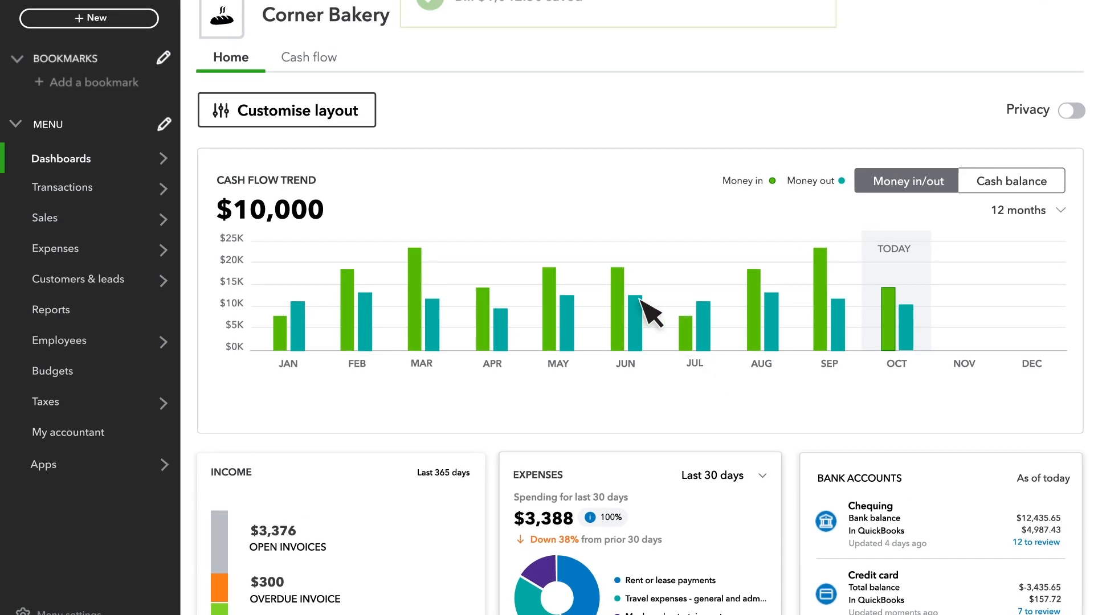
- Start an inventory quantity adjustment for Bagels from the Products and Services list
{"action": "mouse_move", "coordinate": [94, 223]}
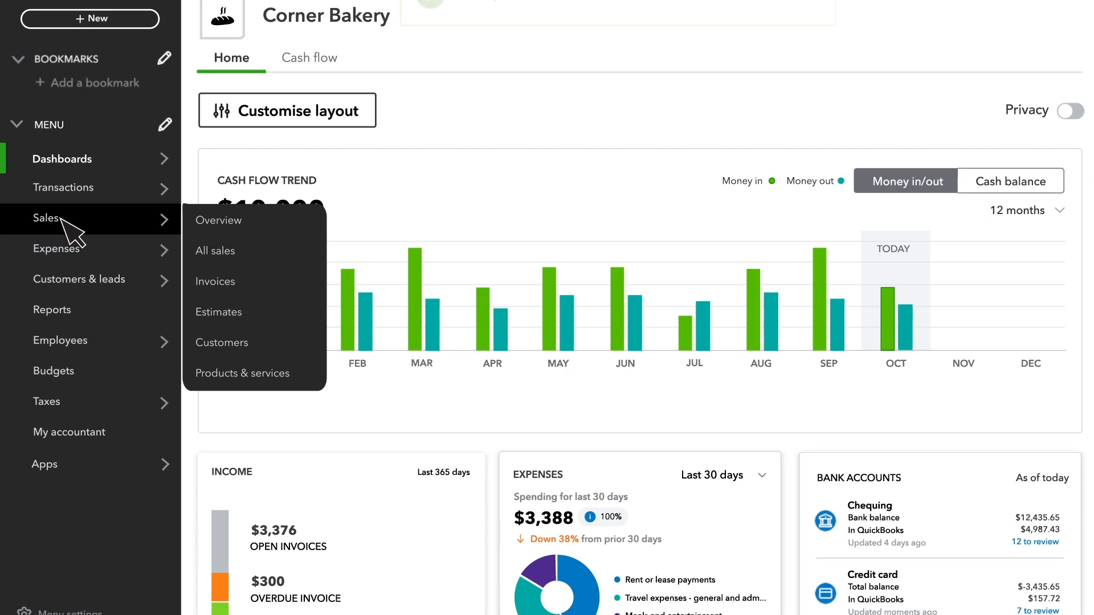
{"action": "left_click", "coordinate": [286, 375]}
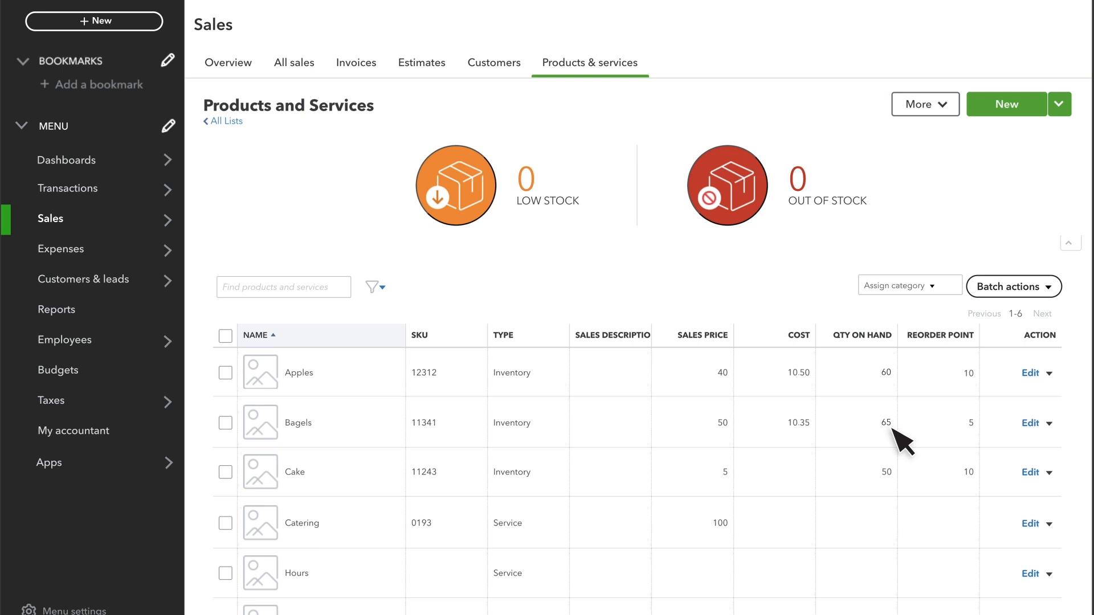
{"action": "left_click", "coordinate": [1048, 373]}
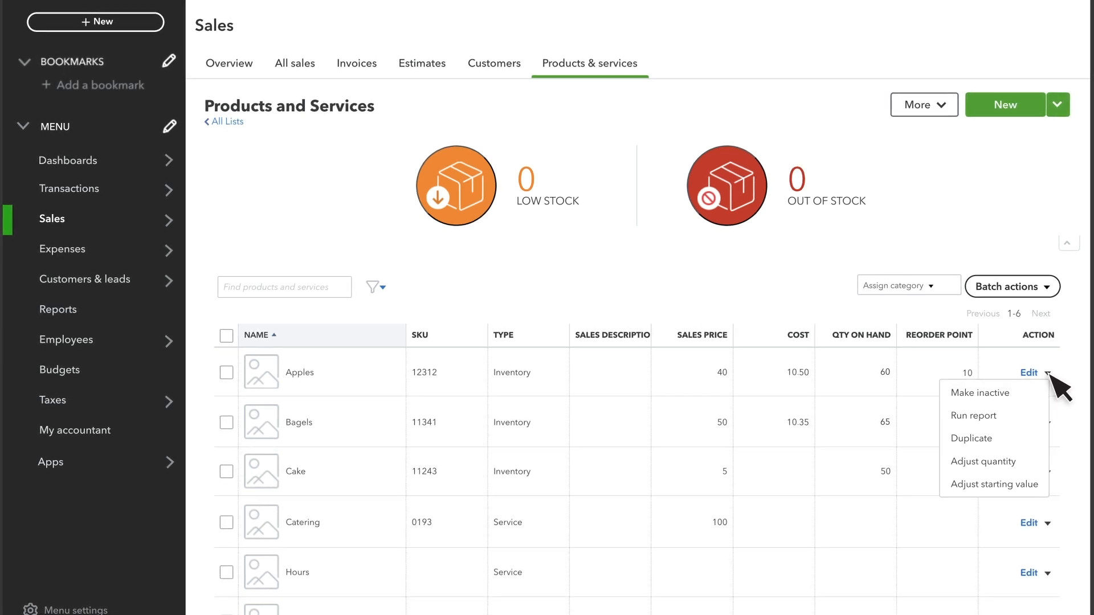
{"action": "left_click", "coordinate": [1016, 462]}
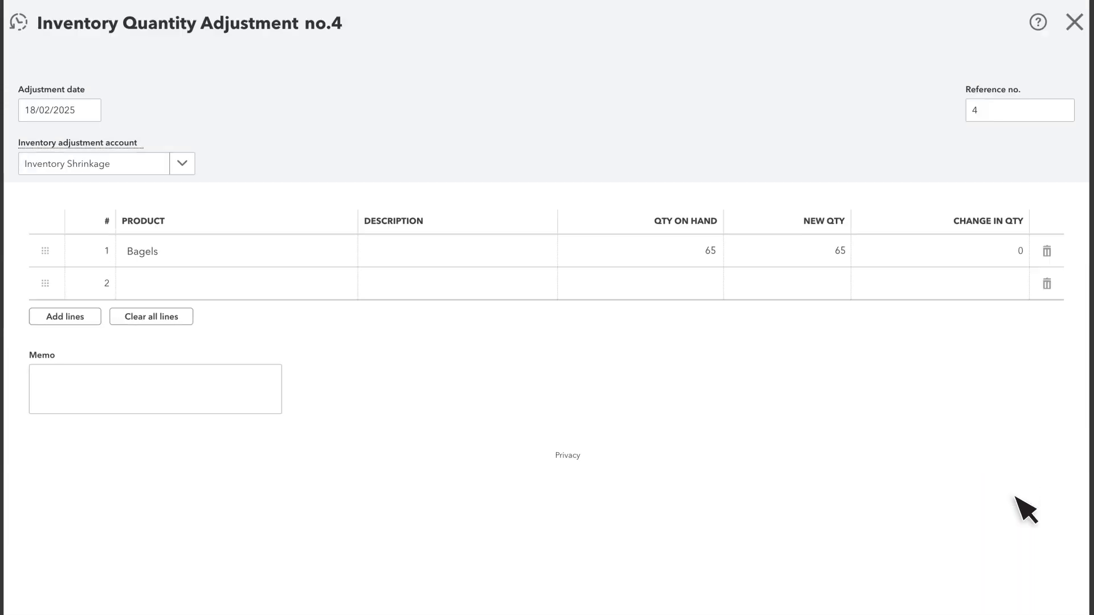
- Set the new quantity of Bagels to 64 with Inventory Shrinkage as the adjustment account, and save and close the adjustment
{"action": "left_click", "coordinate": [152, 264]}
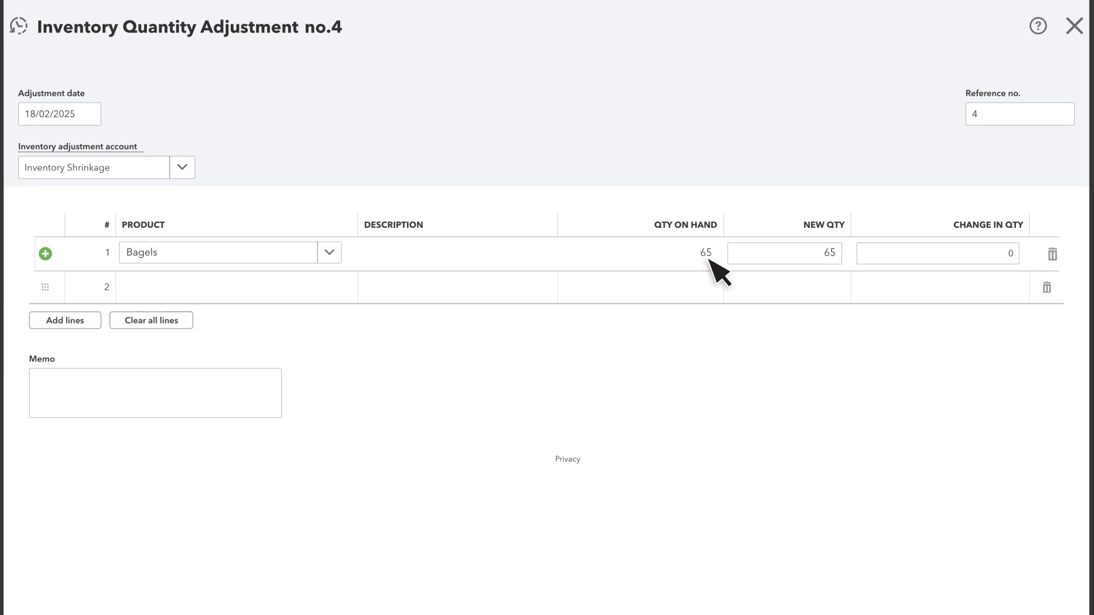
{"action": "left_click", "coordinate": [836, 258]}
{"action": "key", "text": "BackSpace"}
{"action": "type", "text": "4"}
{"action": "left_click", "coordinate": [183, 169]}
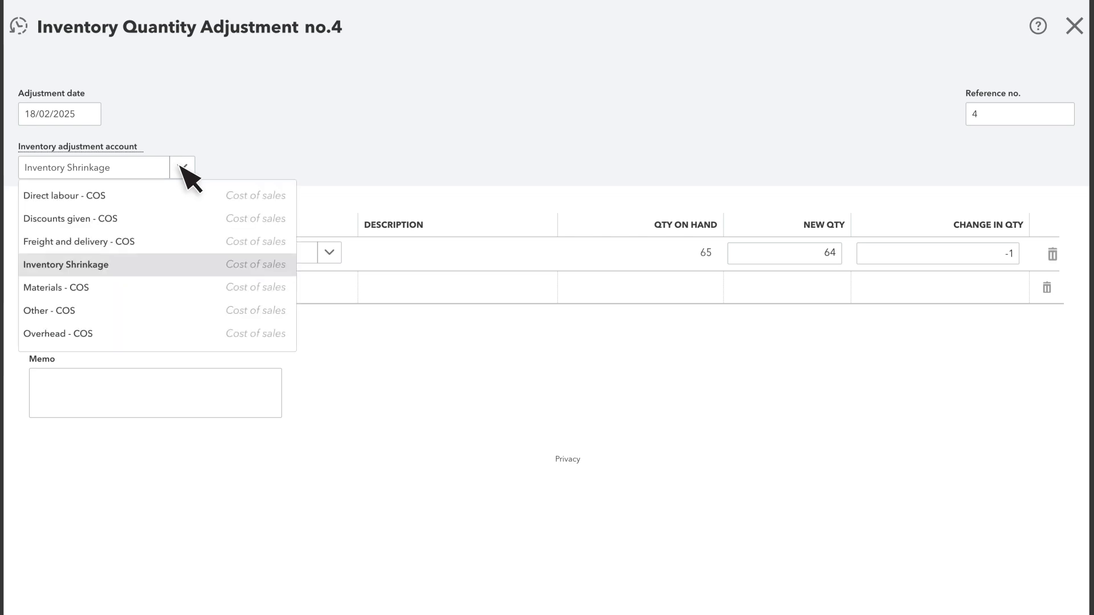
{"action": "left_click", "coordinate": [99, 268]}
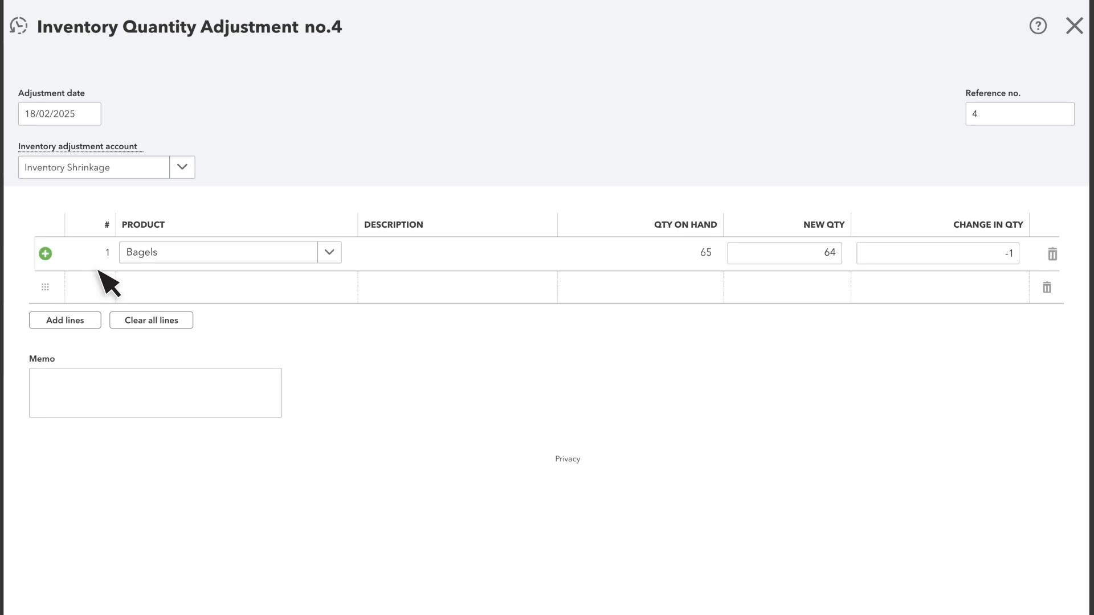
{"action": "scroll", "coordinate": [281, 325], "scroll_direction": "down", "scroll_amount": 1}
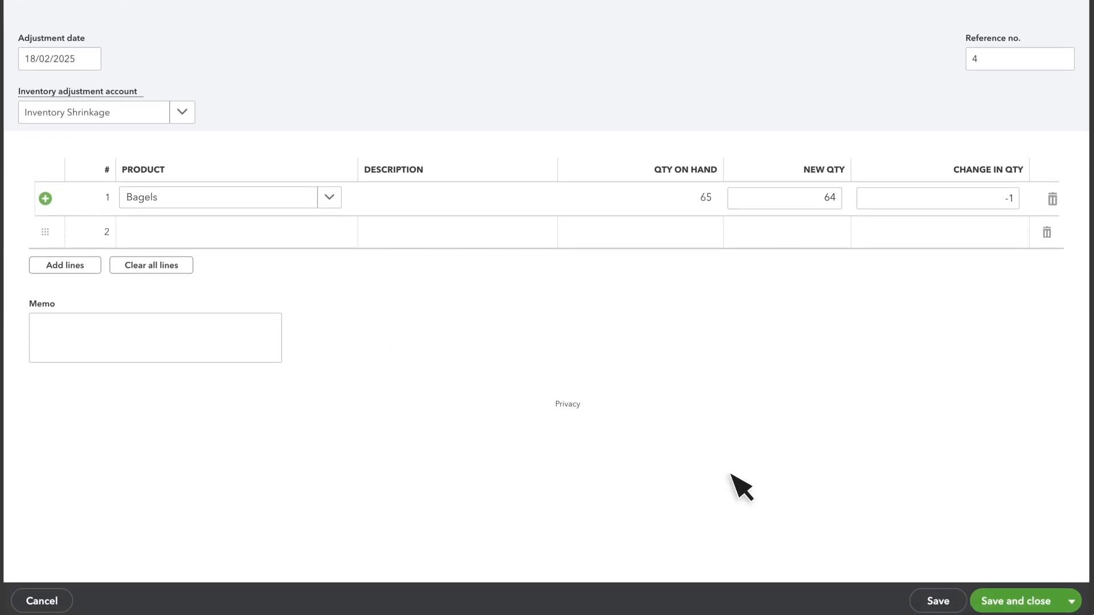
{"action": "left_click", "coordinate": [1024, 596]}
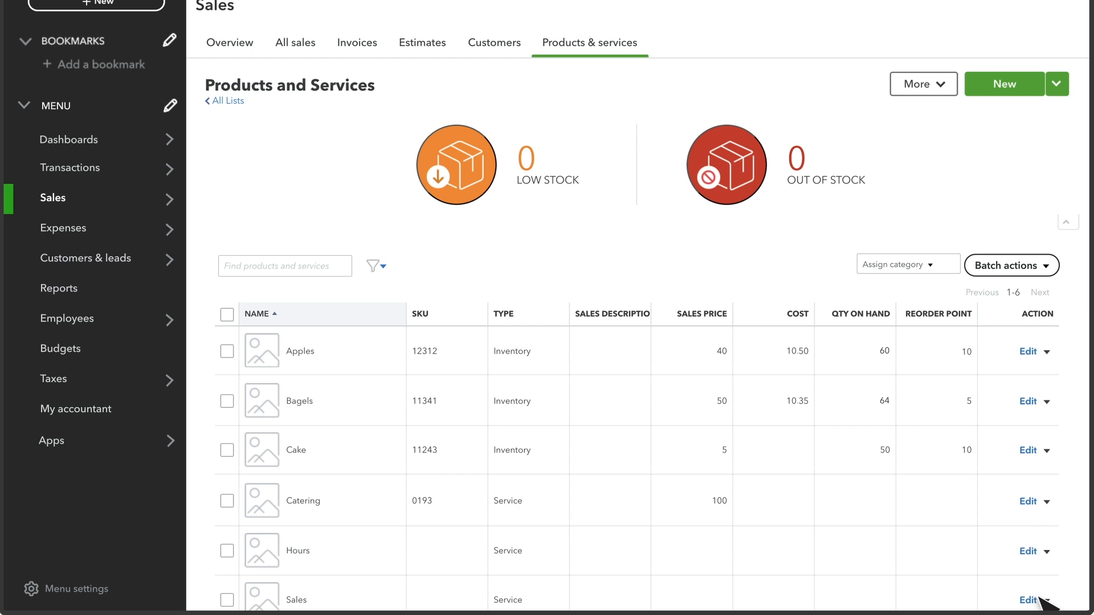